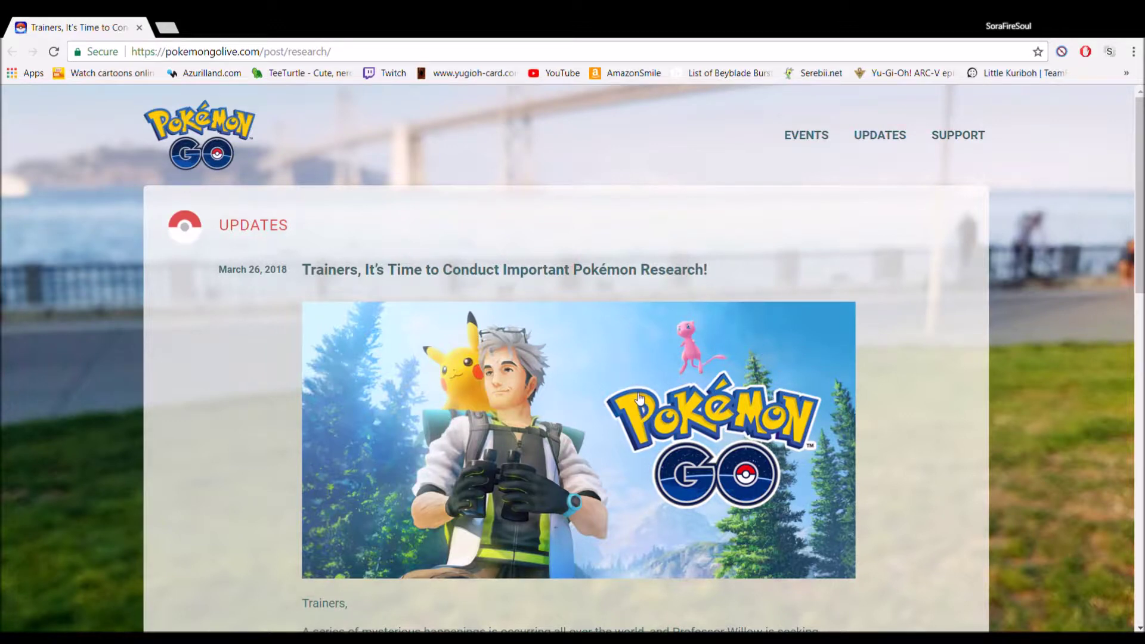
pyautogui.scroll(-1, 641, 392)
pyautogui.scroll(-1, 642, 392)
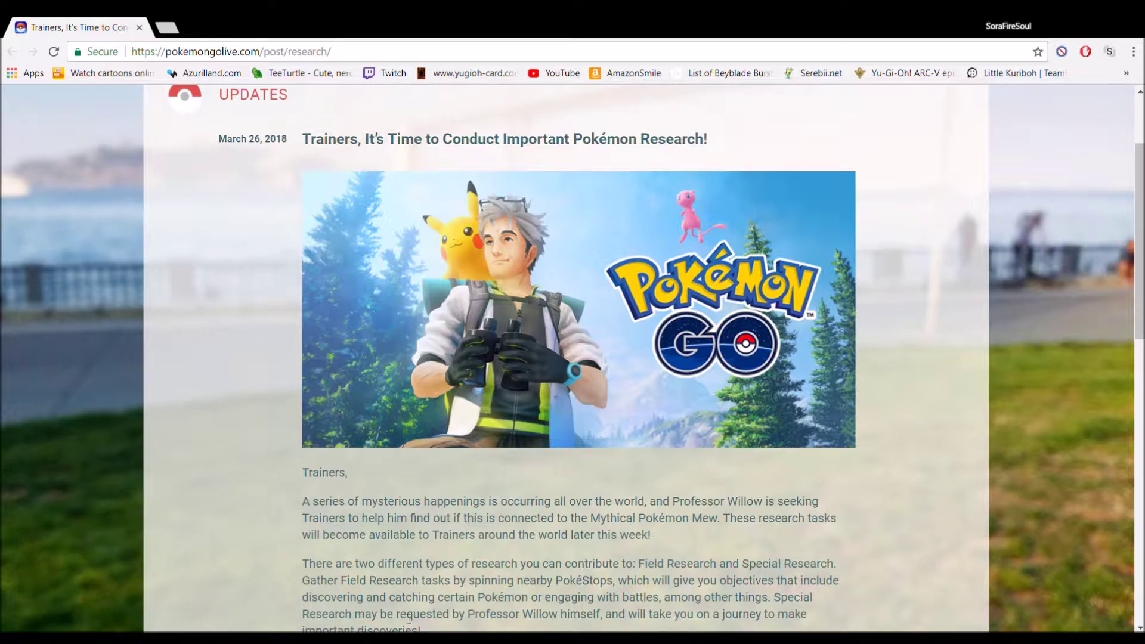
pyautogui.scroll(-1, 407, 614)
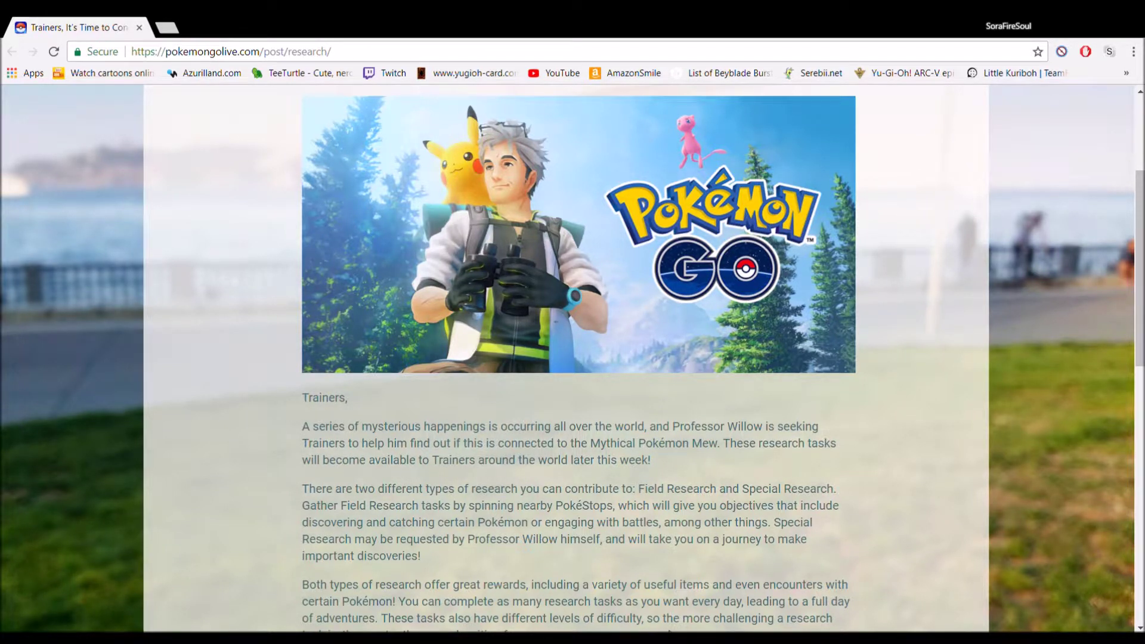
pyautogui.scroll(-2, 763, 610)
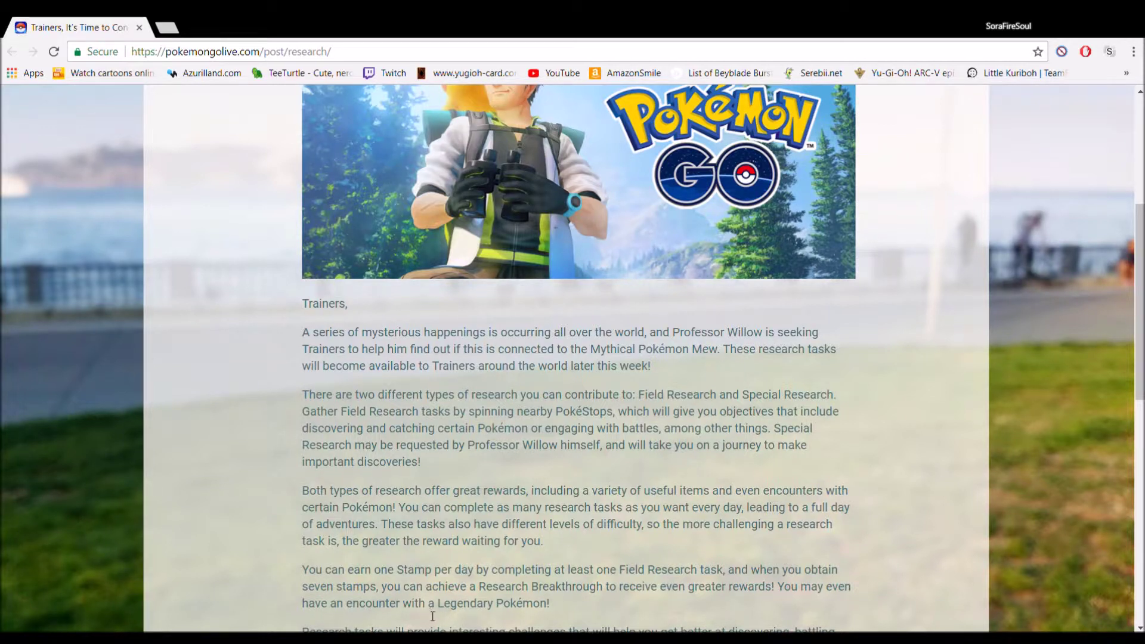
pyautogui.scroll(-1, 430, 613)
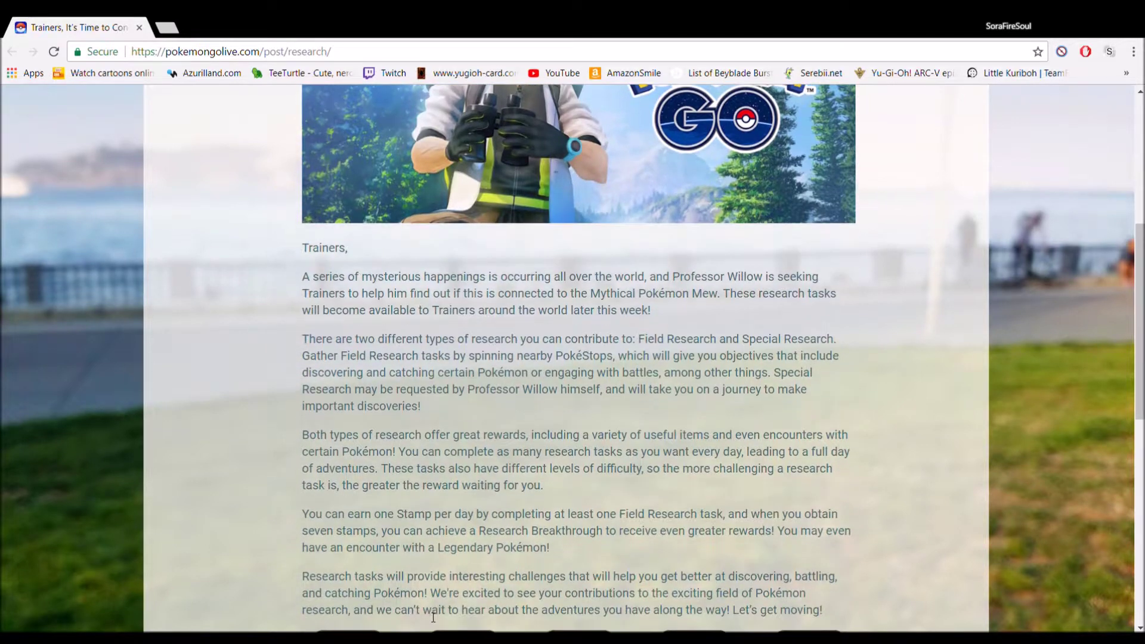
pyautogui.scroll(1, 421, 604)
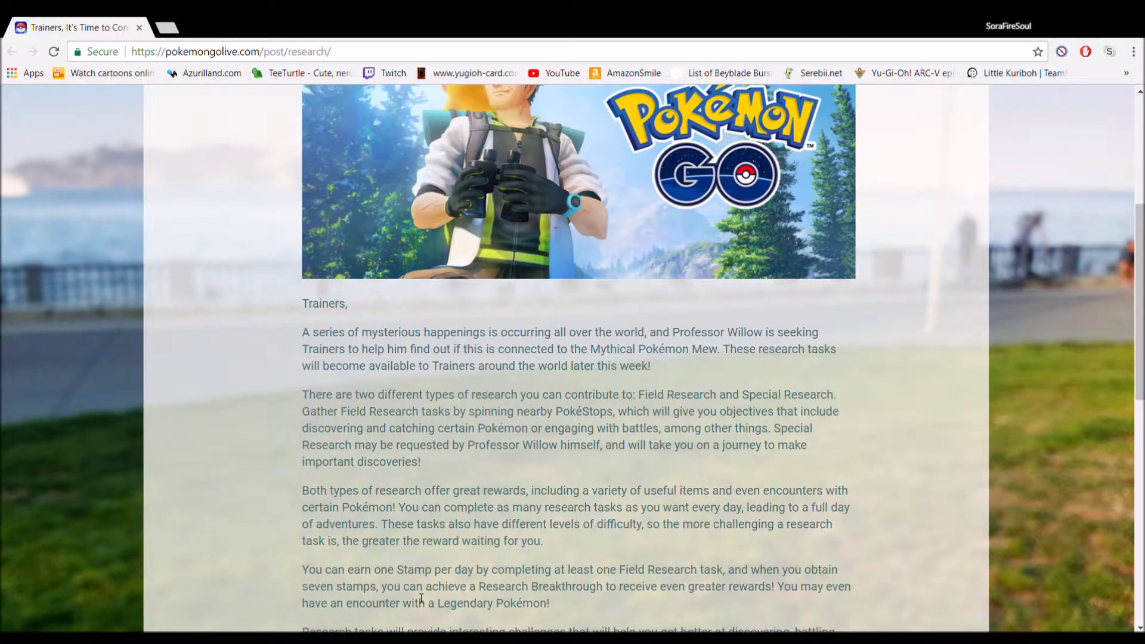
pyautogui.scroll(-3, 623, 251)
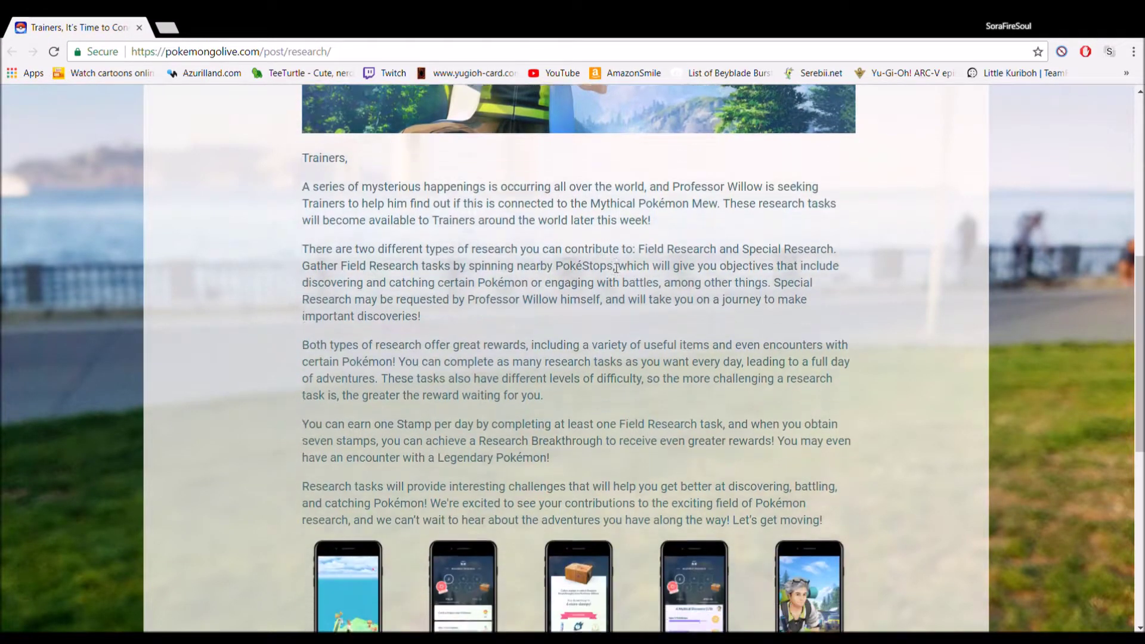
pyautogui.scroll(3, 590, 269)
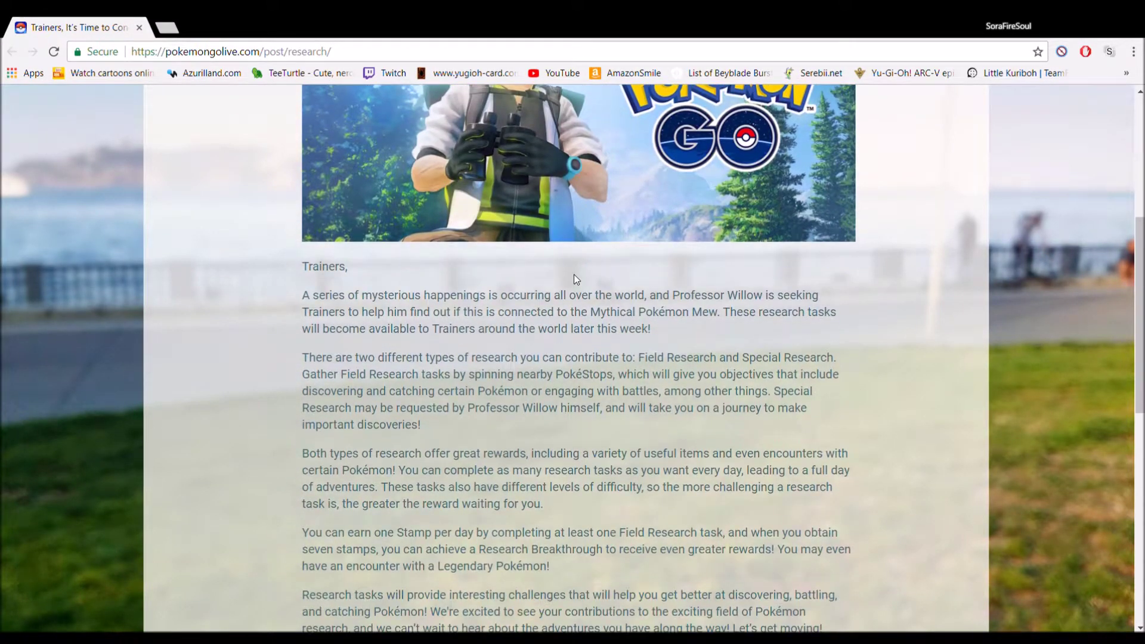
pyautogui.scroll(-1, 573, 275)
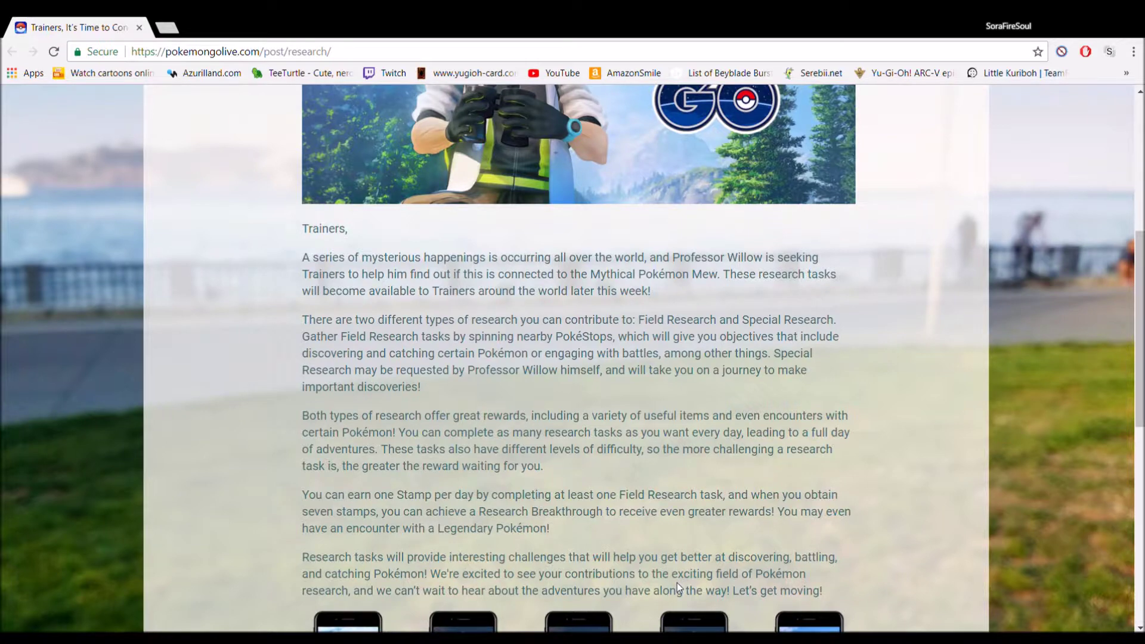
pyautogui.scroll(-2, 689, 590)
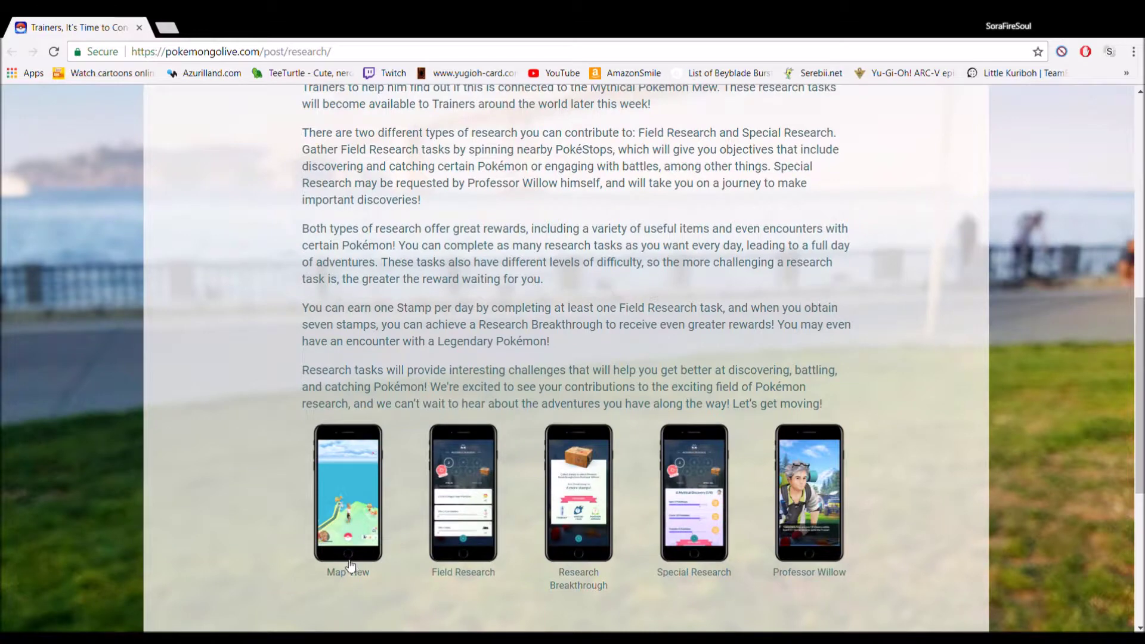
# Enlarge the Map View screenshot (1 of 5) below the article's closing paragraph
pyautogui.click(353, 523)
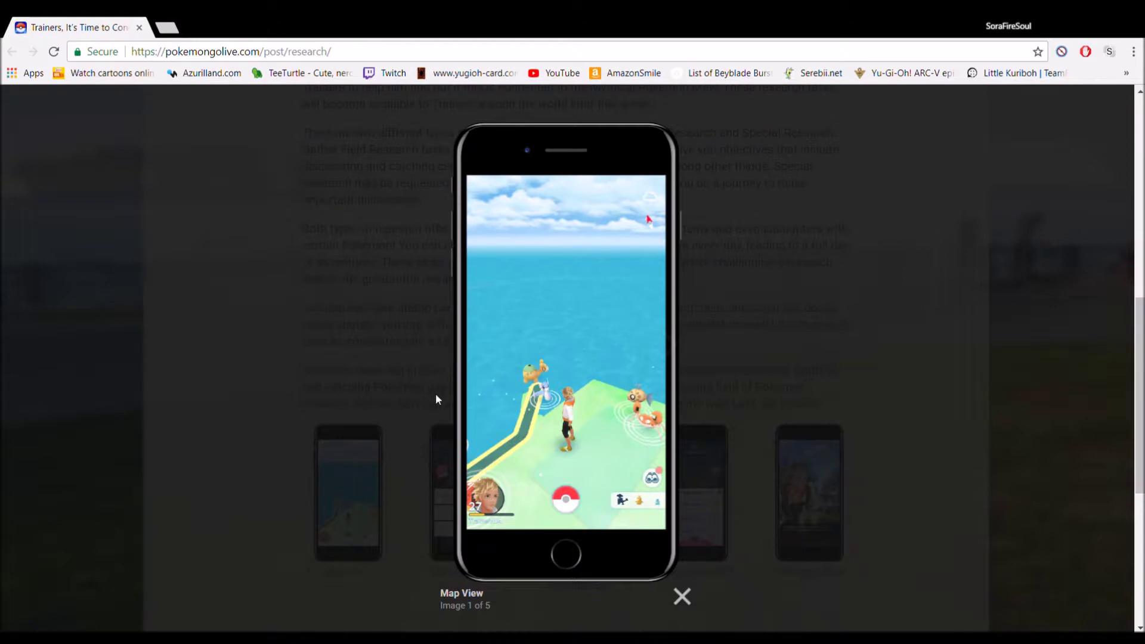
pyautogui.click(683, 597)
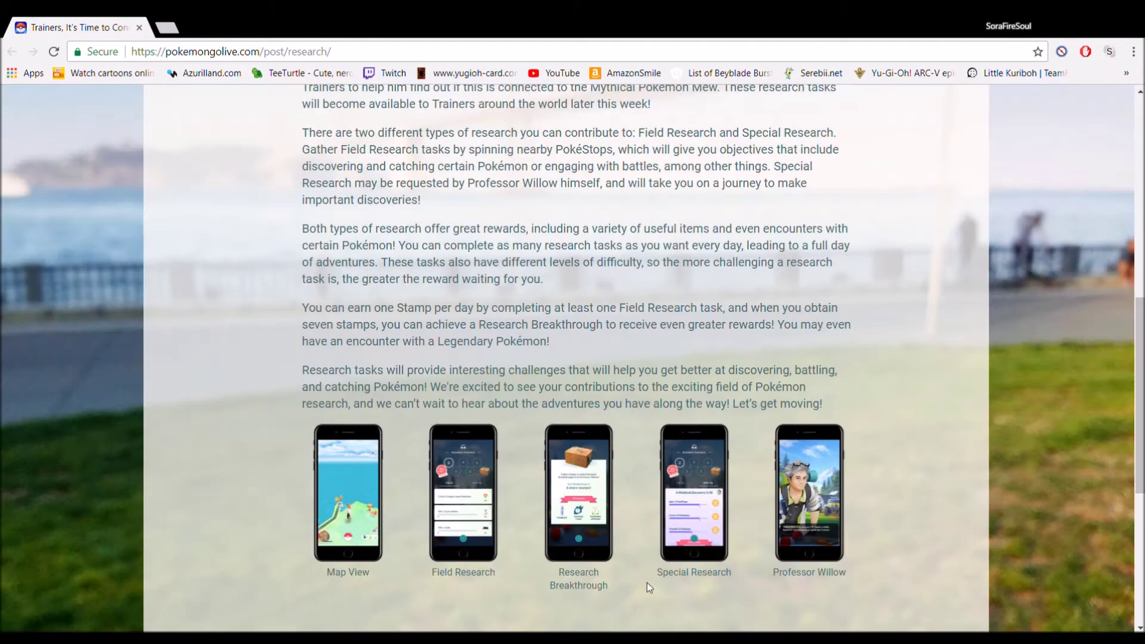
pyautogui.click(476, 511)
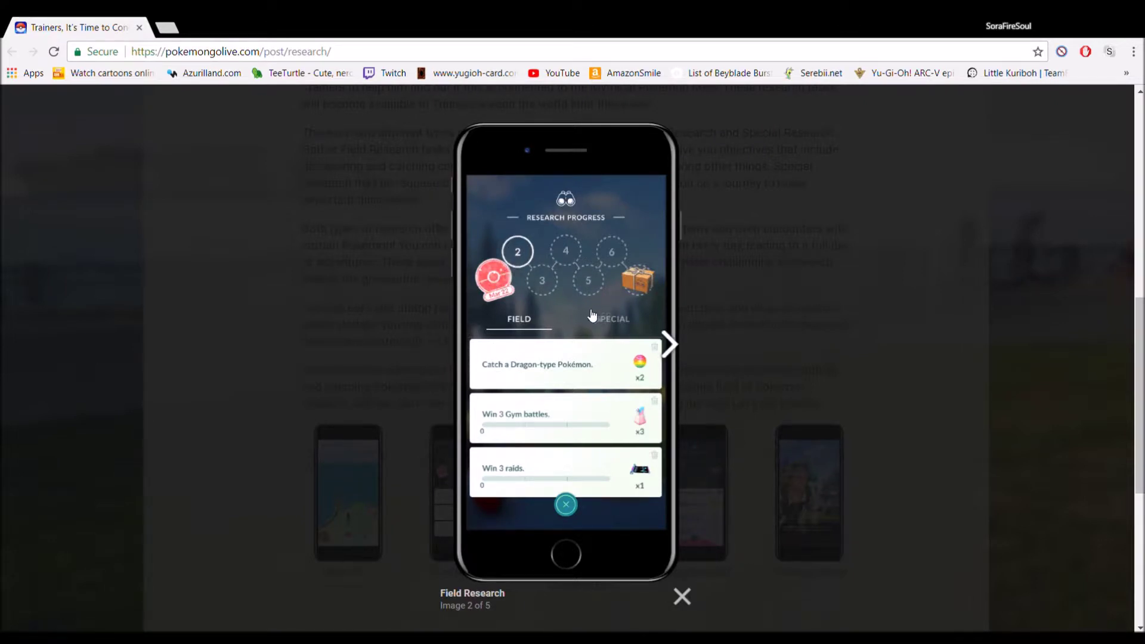
pyautogui.scroll(-2, 592, 318)
pyautogui.scroll(-3, 586, 331)
pyautogui.scroll(3, 586, 332)
pyautogui.scroll(2, 586, 331)
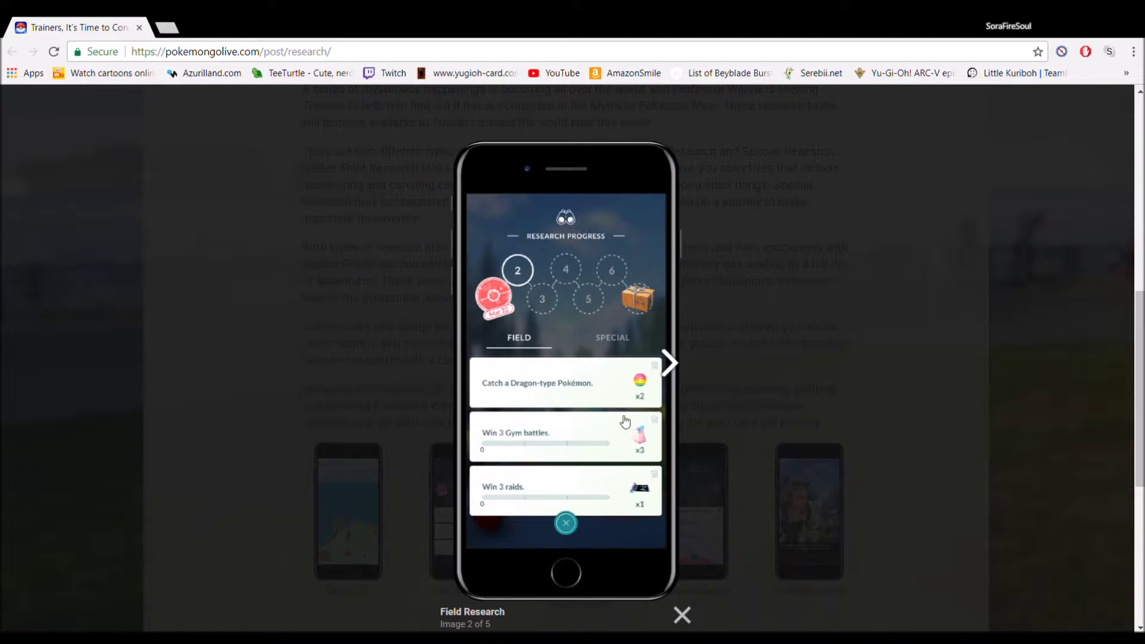
pyautogui.click(683, 616)
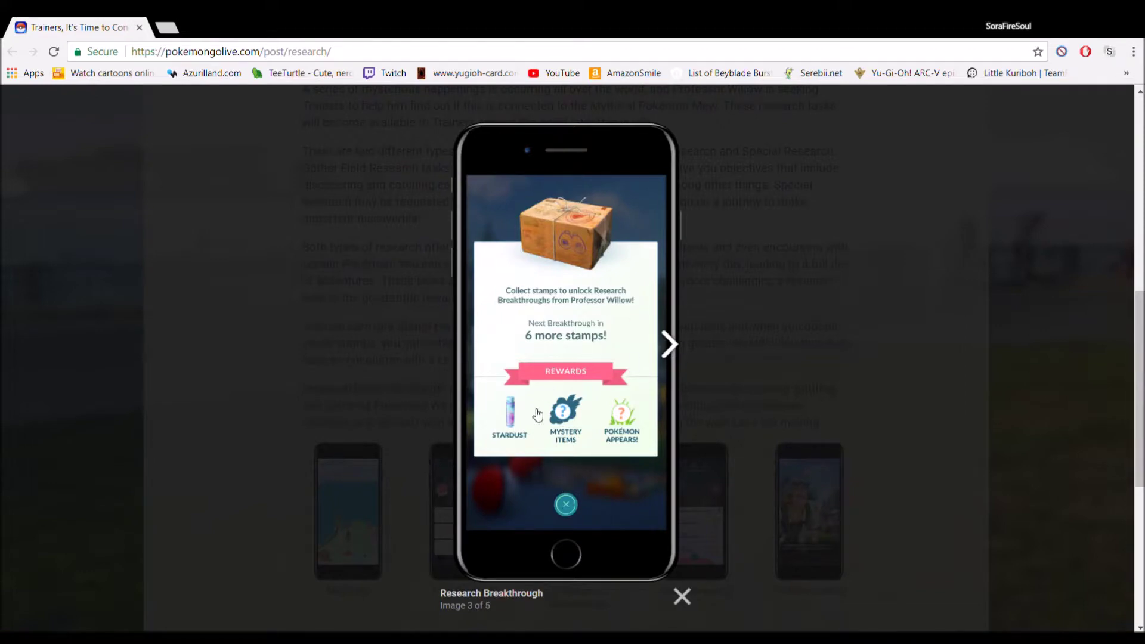
pyautogui.click(683, 596)
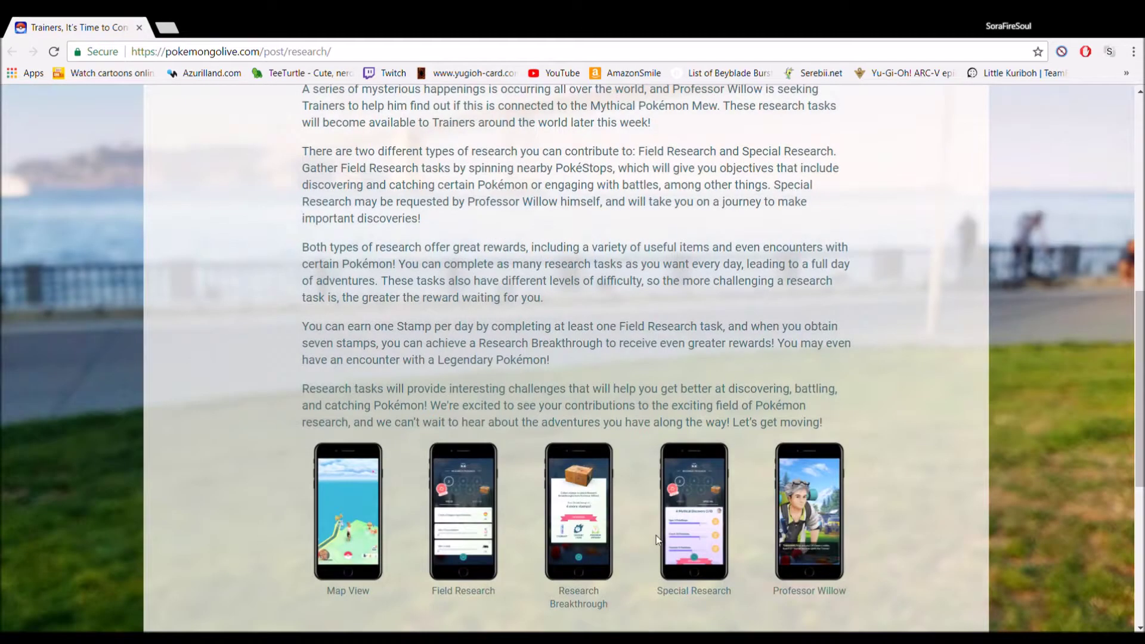
# Enlarge the Special Research screenshot (4 of 5) showing A Mythical Discovery tasks
pyautogui.click(699, 522)
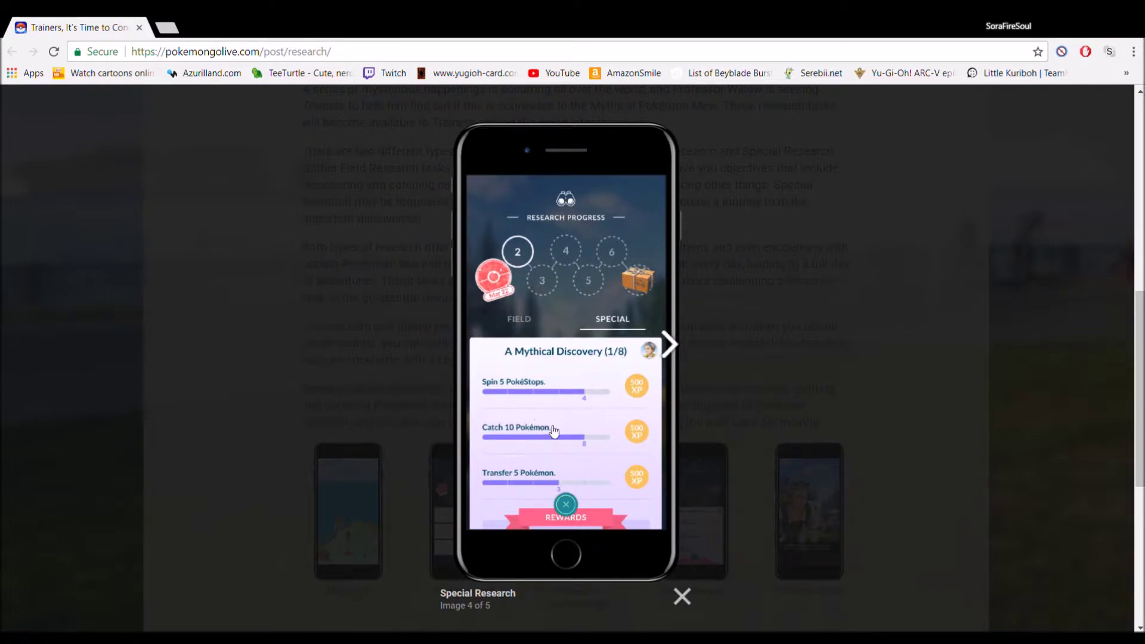
# Close the Special Research image and enlarge the Professor Willow screenshot (5 of 5)
pyautogui.click(684, 597)
pyautogui.click(809, 510)
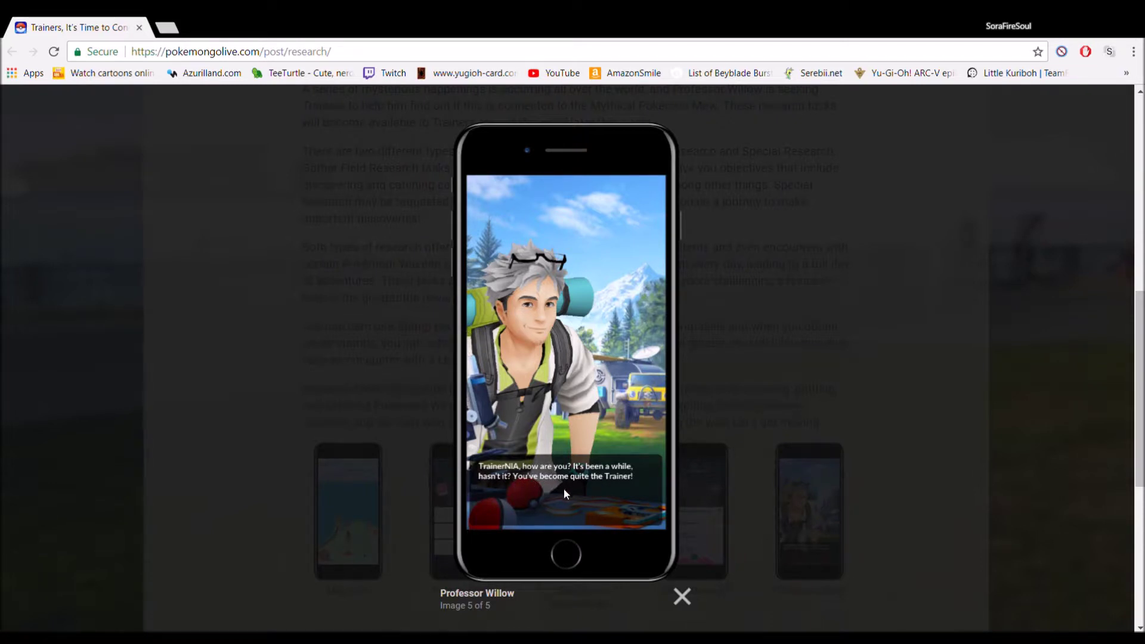
pyautogui.click(682, 597)
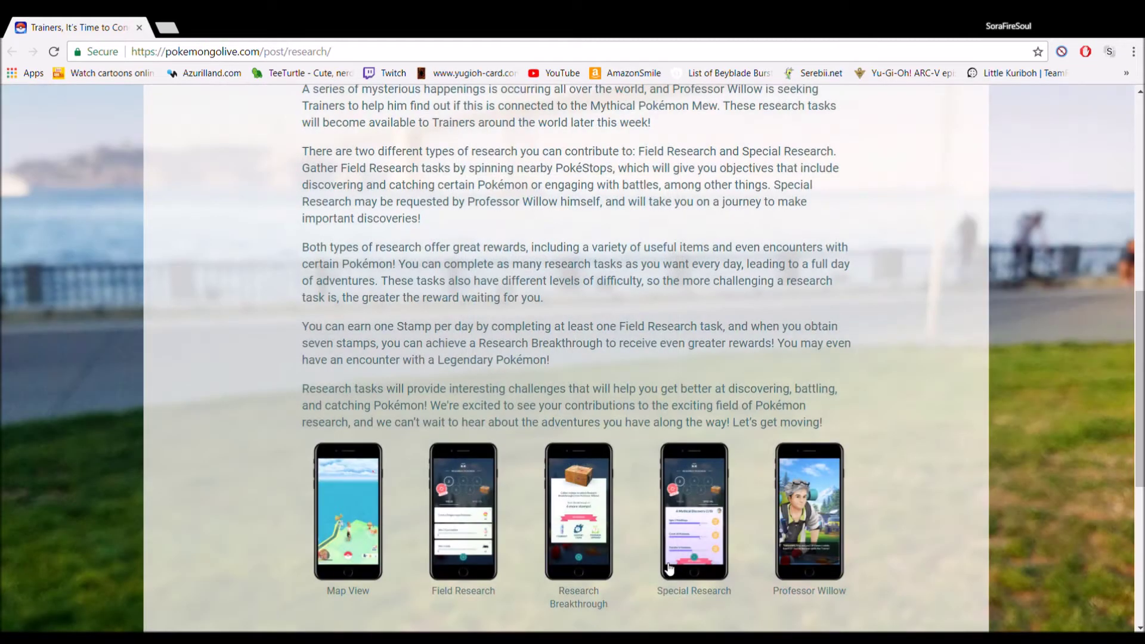
pyautogui.scroll(-1, 641, 542)
pyautogui.scroll(-3, 641, 543)
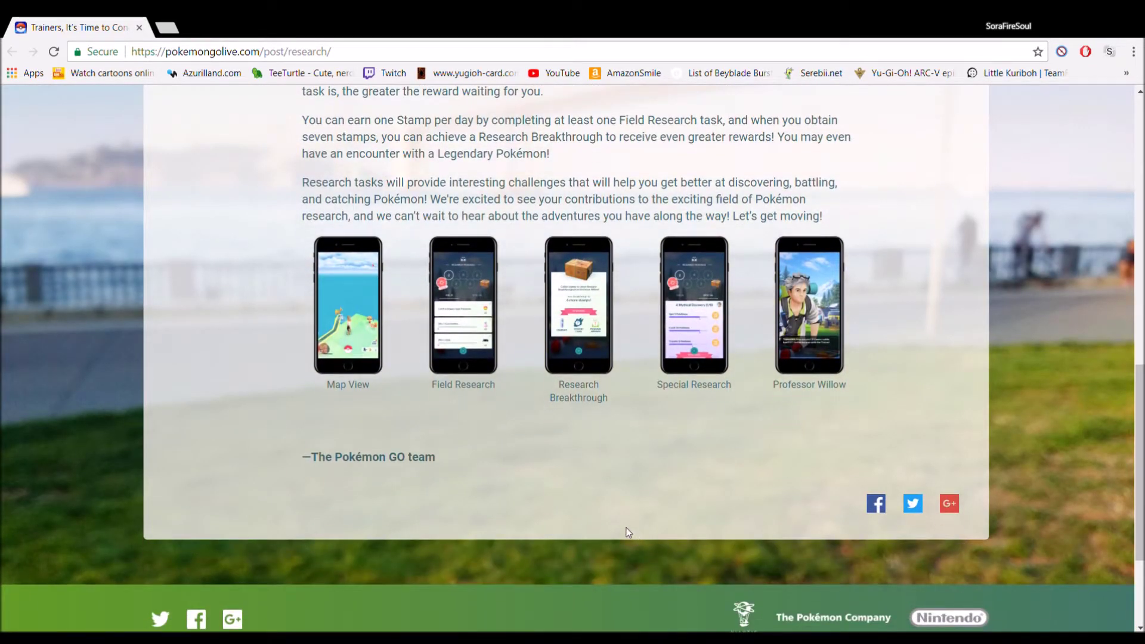
pyautogui.scroll(2, 626, 534)
pyautogui.scroll(1, 625, 534)
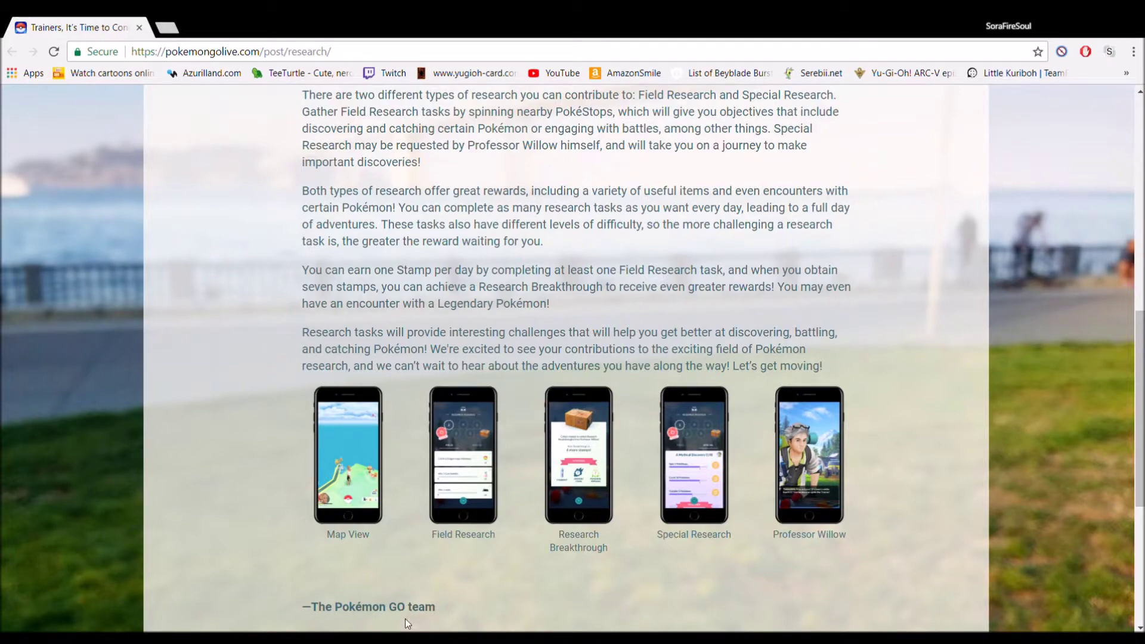
pyautogui.scroll(1, 405, 618)
pyautogui.scroll(3, 416, 614)
pyautogui.scroll(3, 403, 600)
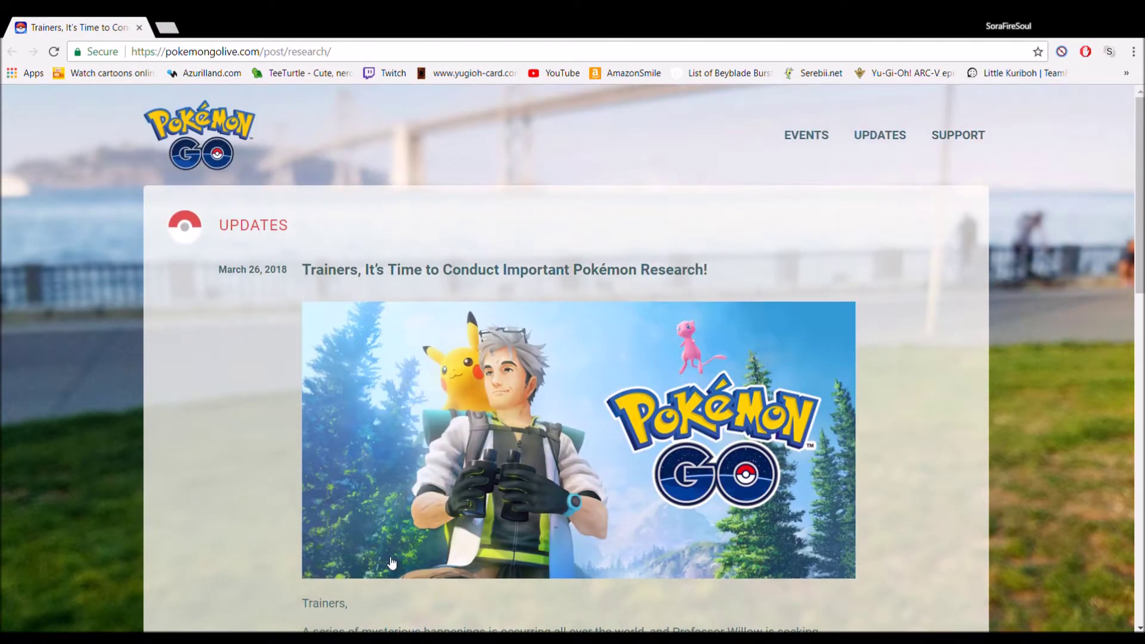
pyautogui.scroll(-4, 391, 564)
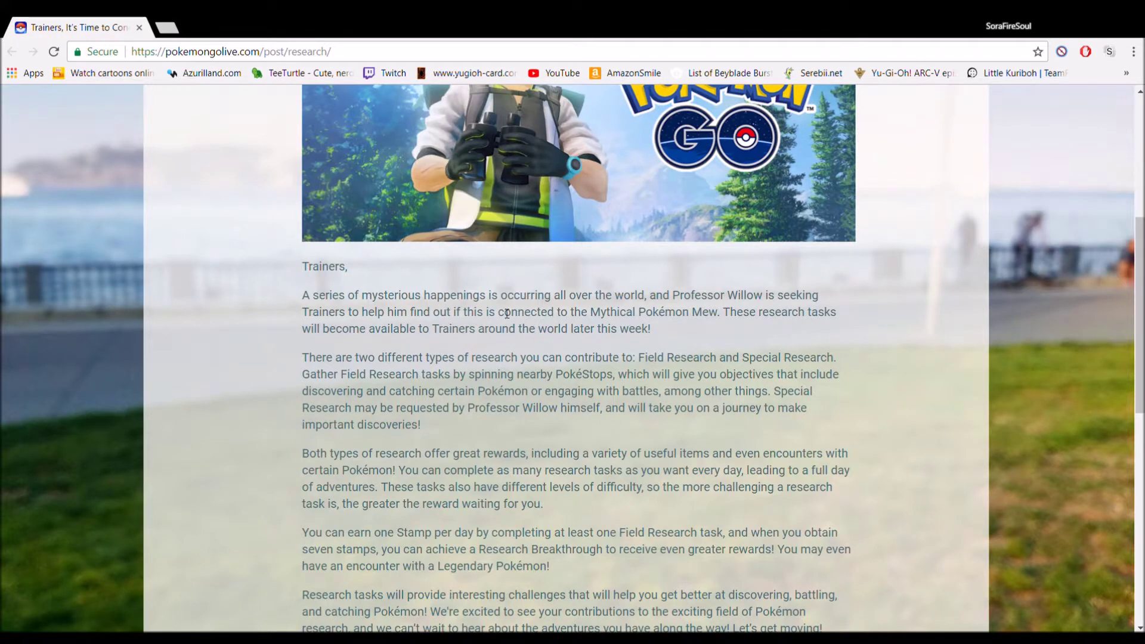
# Drop the Mew phrase selection and highlight 'You may even have an encounter with a Legendary Pokémon!'
pyautogui.moveTo(500, 312); pyautogui.dragTo(633, 316)
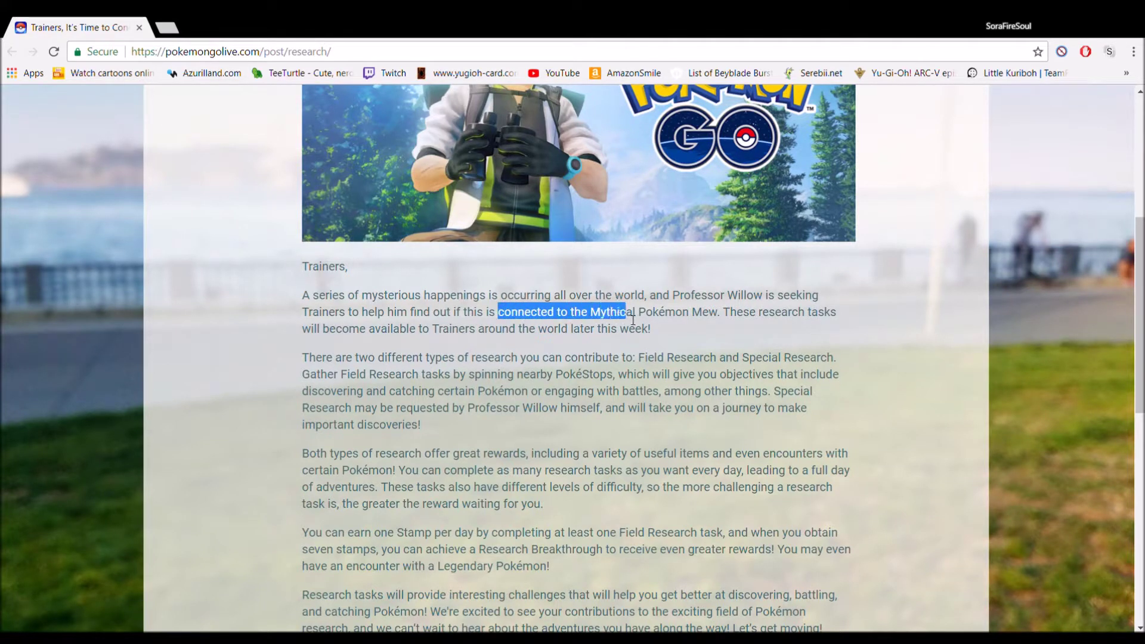
pyautogui.moveTo(632, 318); pyautogui.dragTo(723, 313)
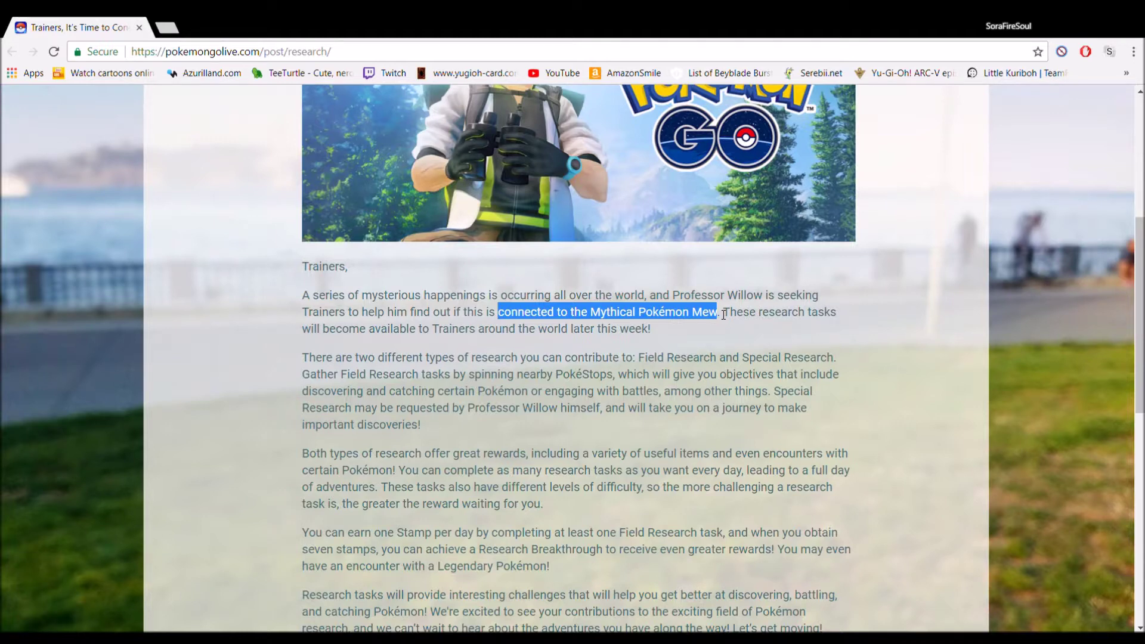
pyautogui.click(696, 328)
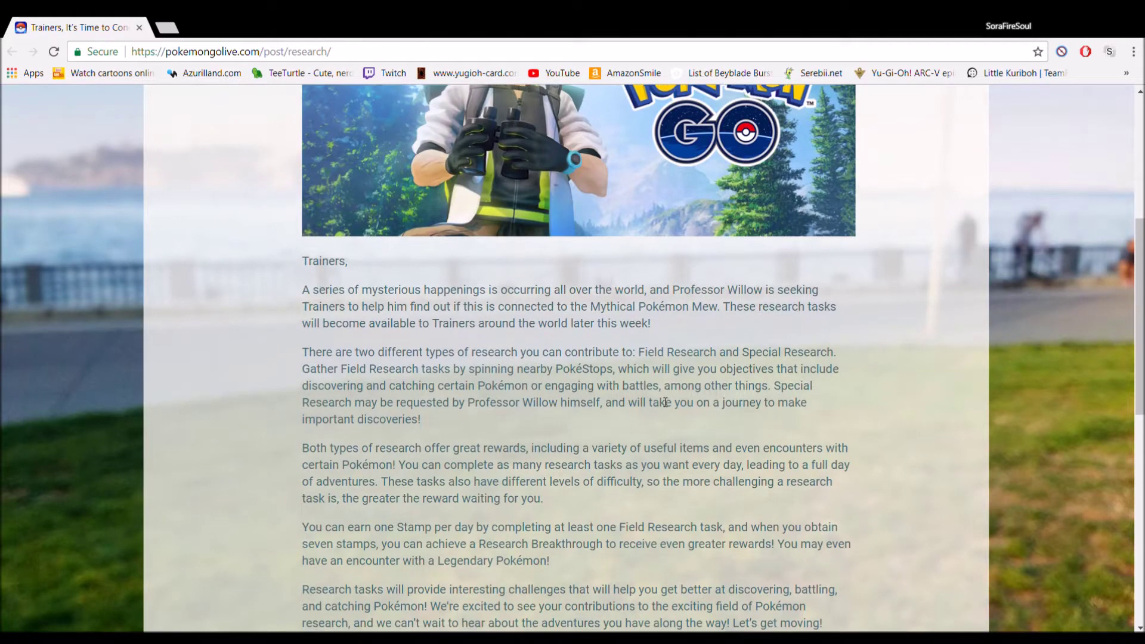
pyautogui.scroll(-2, 653, 349)
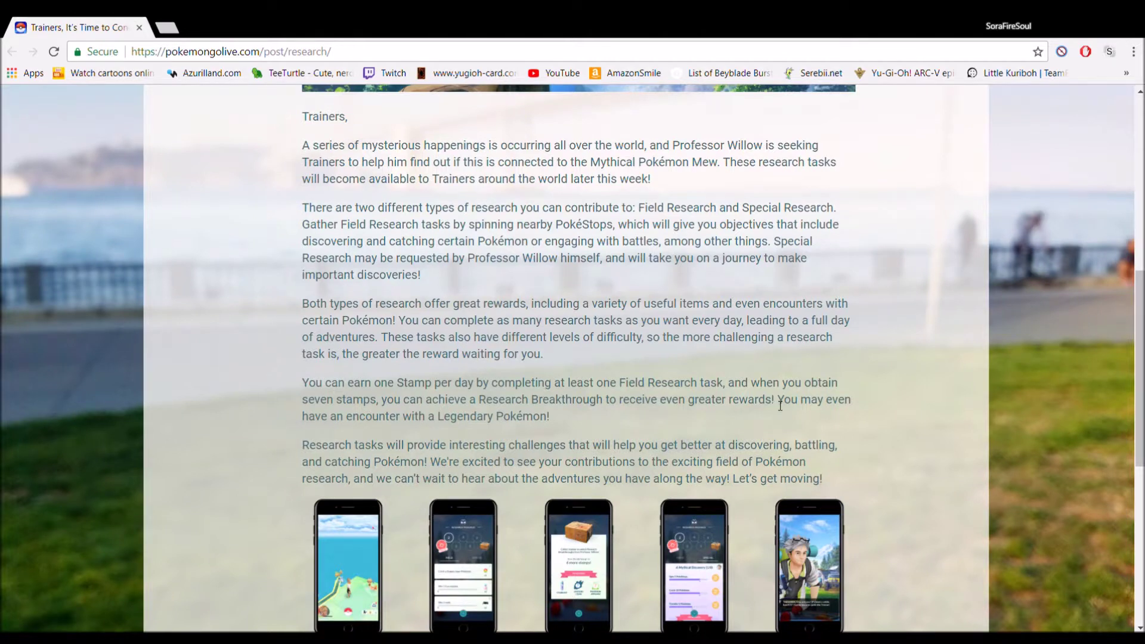
pyautogui.moveTo(776, 400); pyautogui.dragTo(791, 422)
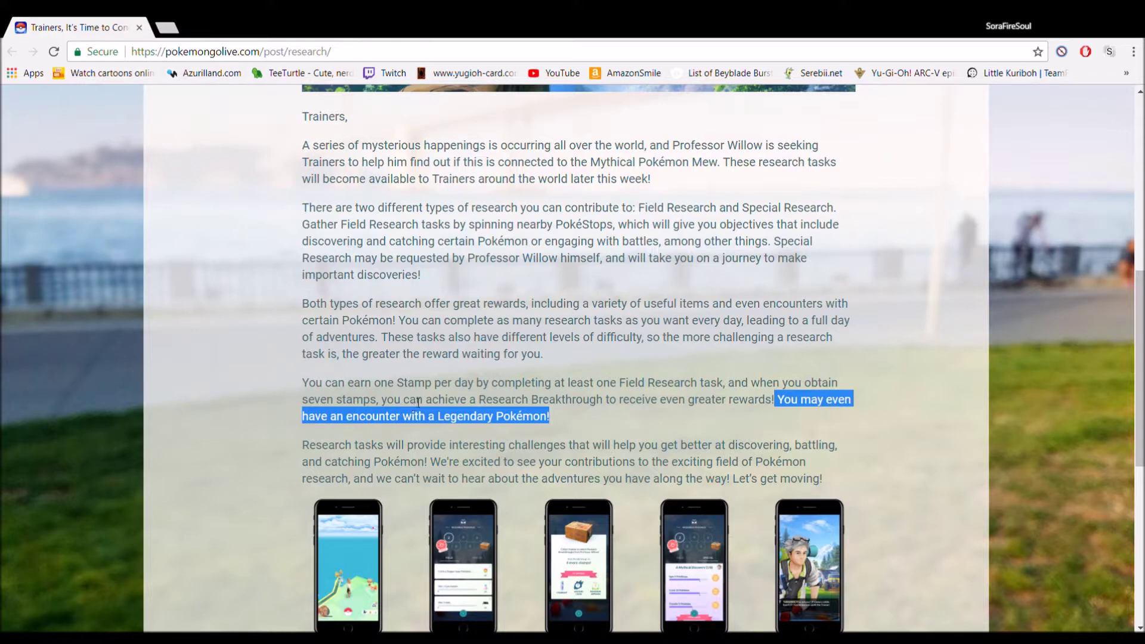
pyautogui.scroll(-1, 467, 373)
pyautogui.scroll(3, 470, 390)
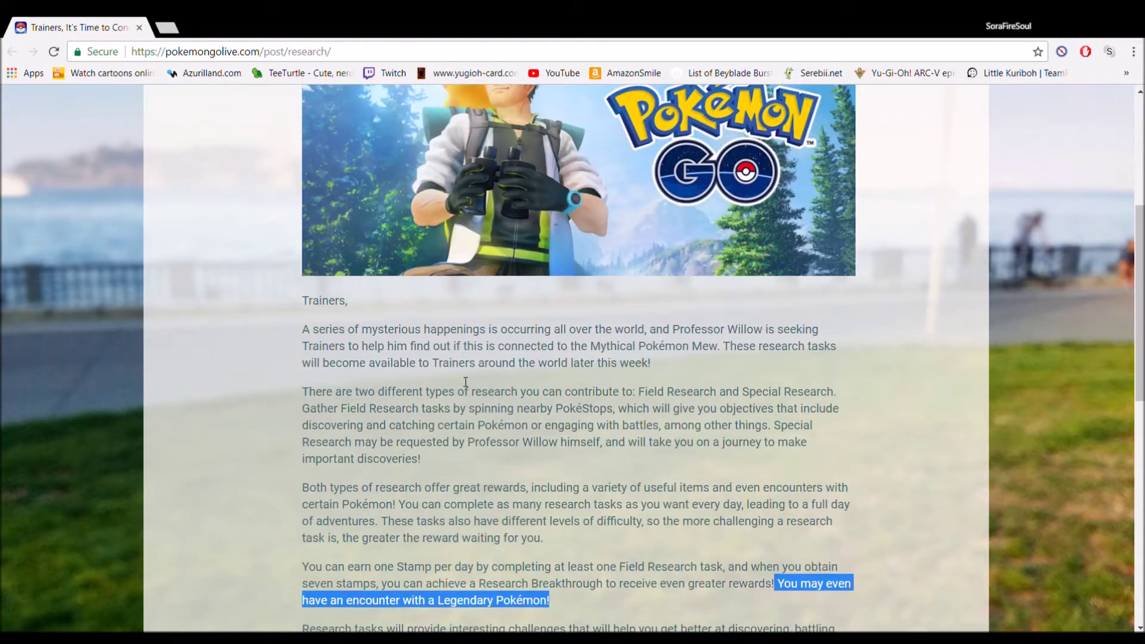
pyautogui.scroll(3, 447, 358)
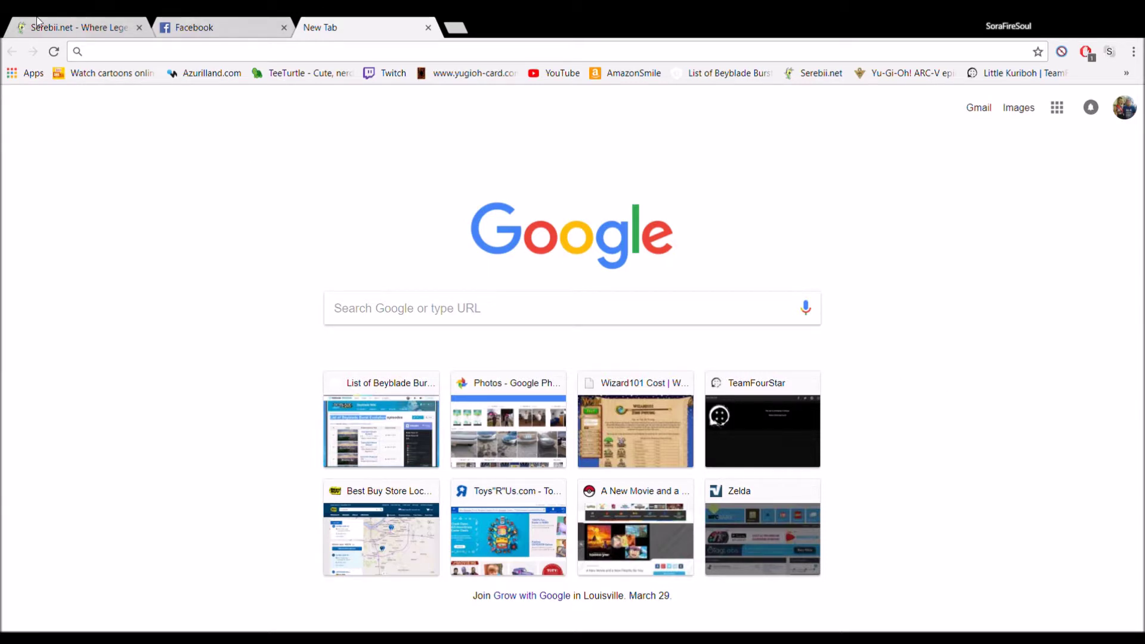
# On Serebii.net, highlight the Niantic announcement paragraph in the Pokémon GO - Mew post
pyautogui.click(11, 25)
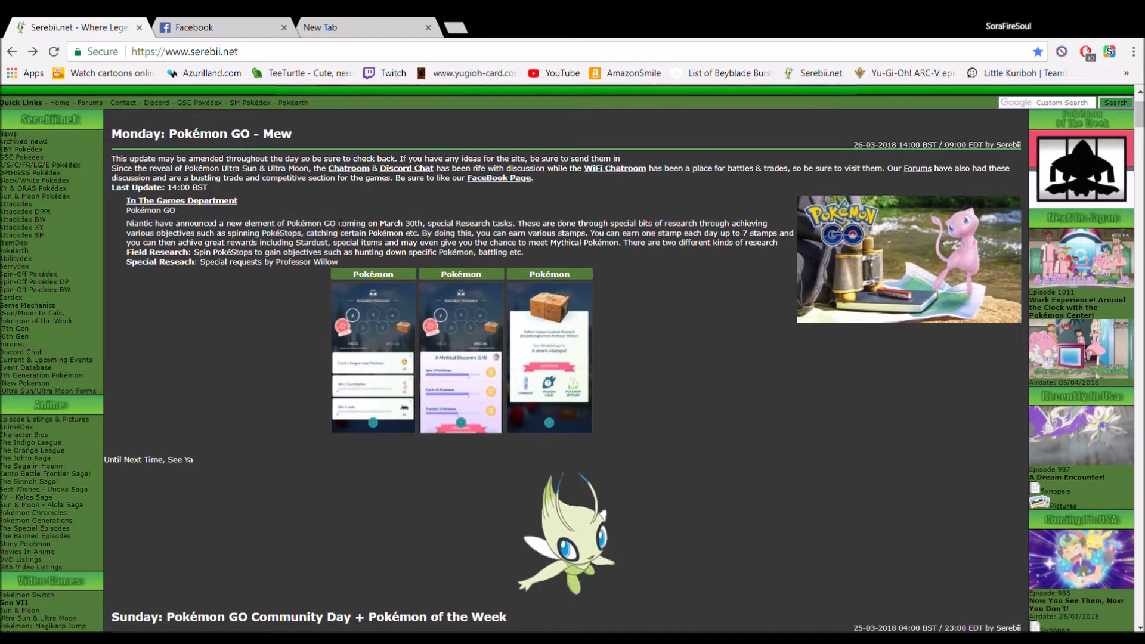
pyautogui.tripleClick(340, 224)
# Narrow the highlight from the whole paragraph to just 'coming on March 30th'
pyautogui.click(360, 226)
pyautogui.moveTo(347, 224)
pyautogui.mouseDown()
pyautogui.moveTo(337, 224)
pyautogui.moveTo(428, 232)
pyautogui.mouseUp()
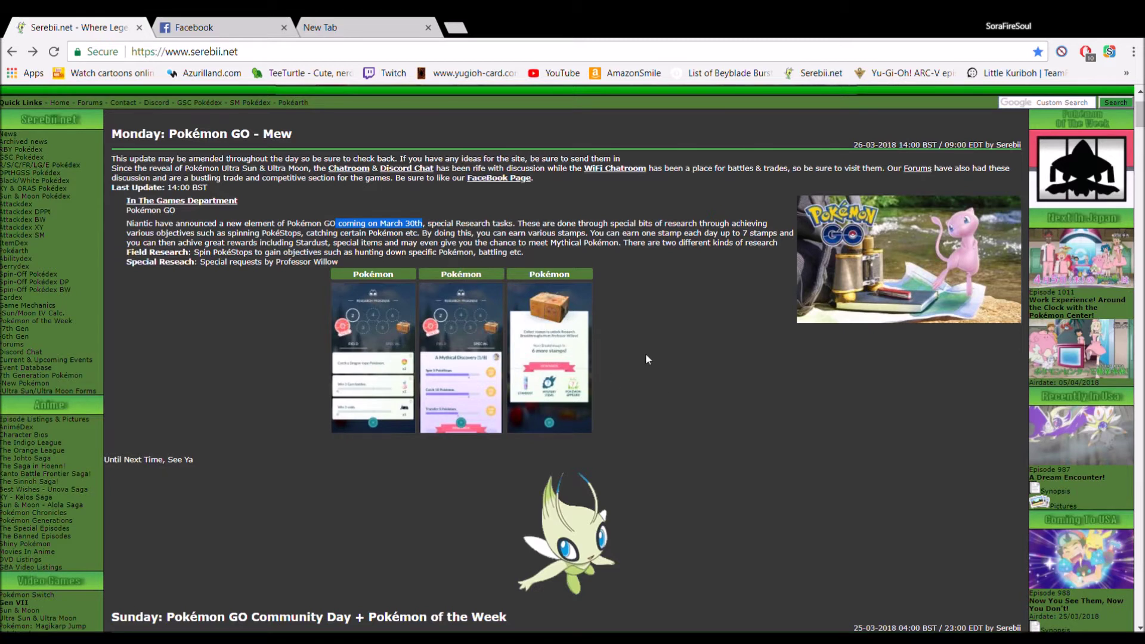